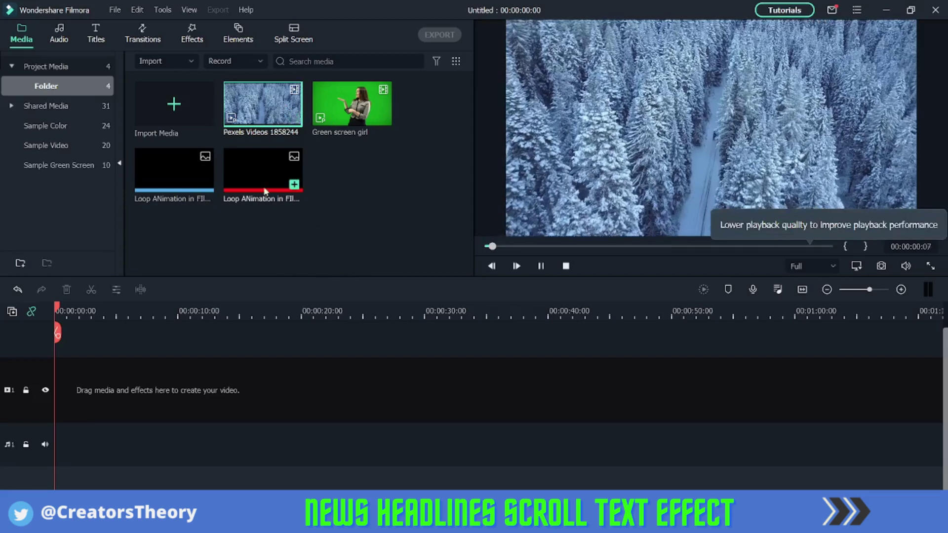
- Preview the snowy forest clip Pexels Videos 1858244 in the player
left_click(541, 265)
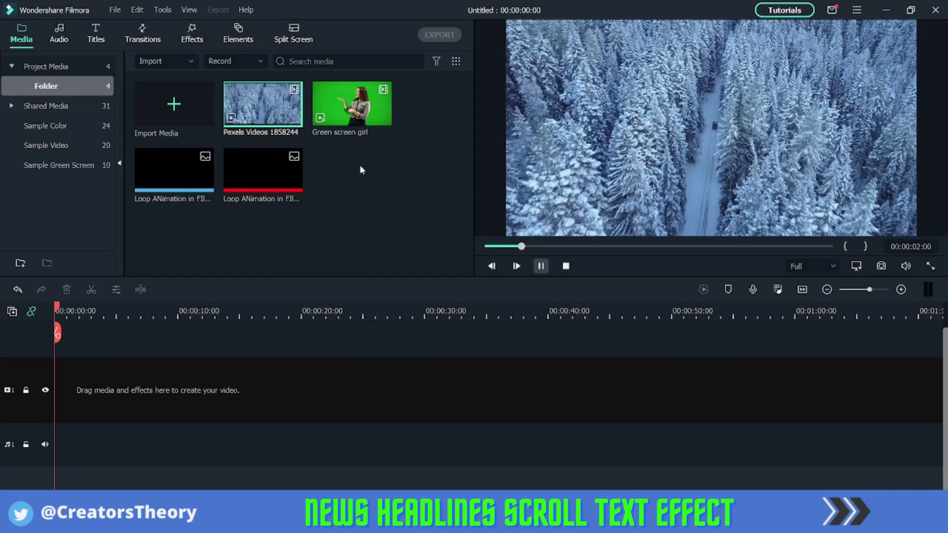
- Place the forest clip on track 1 with project settings kept, and the Loop Animation on track 2 stretched to match
mouse_move(265, 120)
left_click_drag(266, 120, 38, 403)
left_click(543, 282)
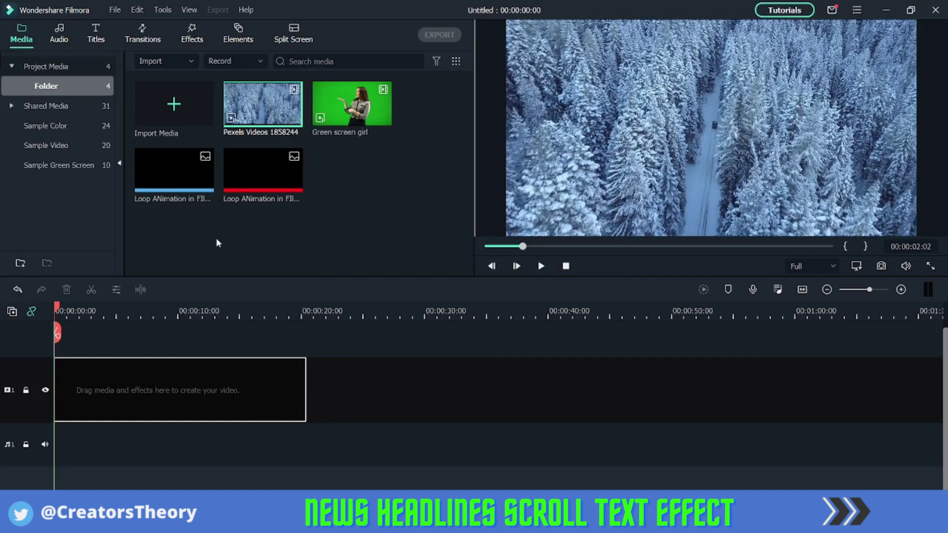
mouse_move(181, 171)
left_click_drag(174, 185, 60, 344)
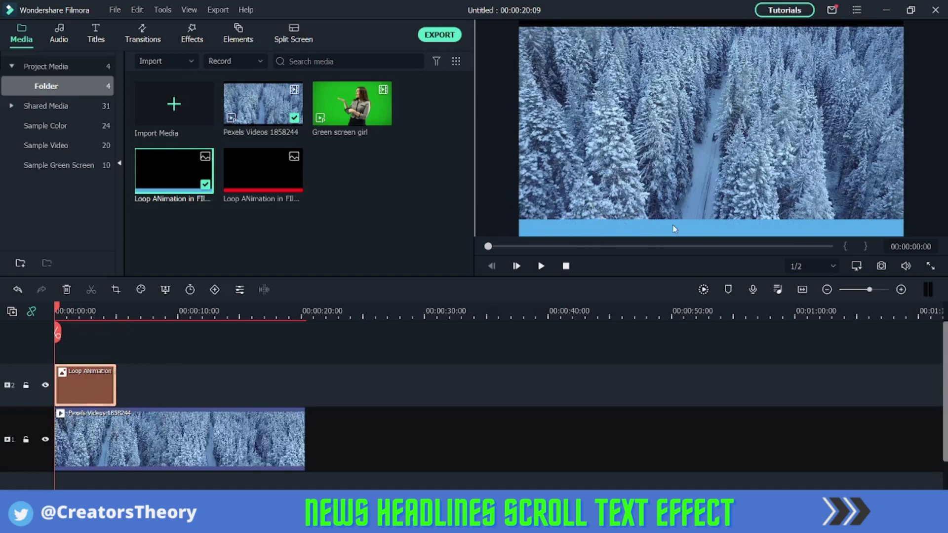
left_click_drag(116, 384, 306, 388)
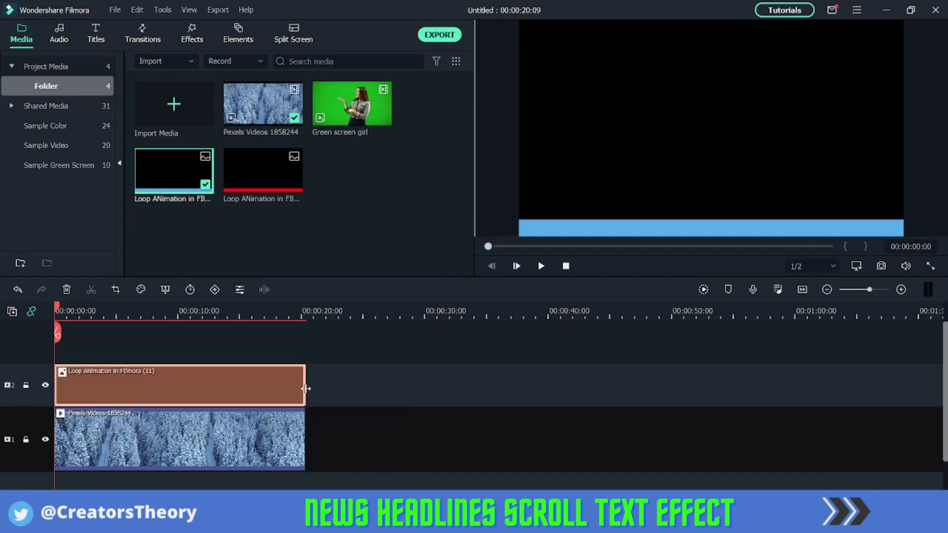
- Preview the blue bar overlaid on the forest footage, then bring the playhead back near the start
left_click(178, 313)
left_click_drag(180, 317, 59, 320)
key("space")
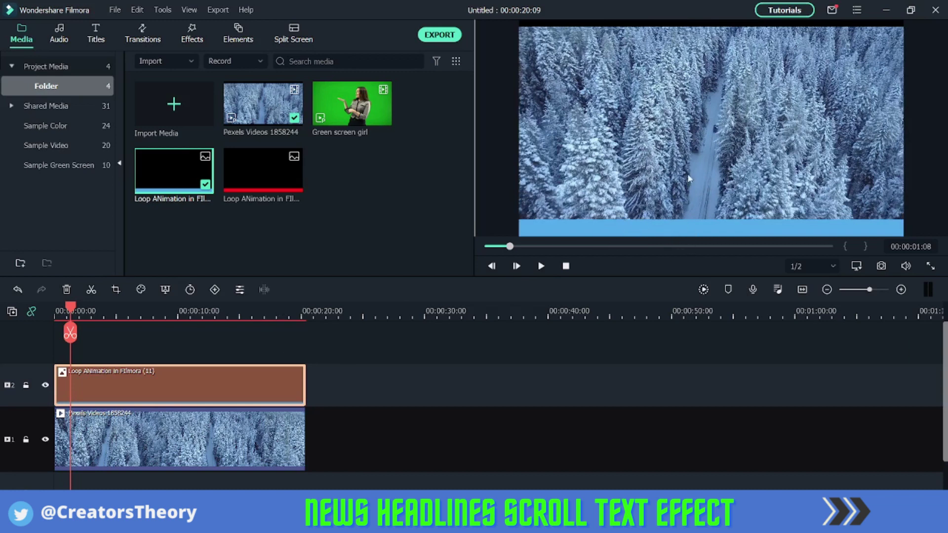
left_click_drag(76, 310, 140, 322)
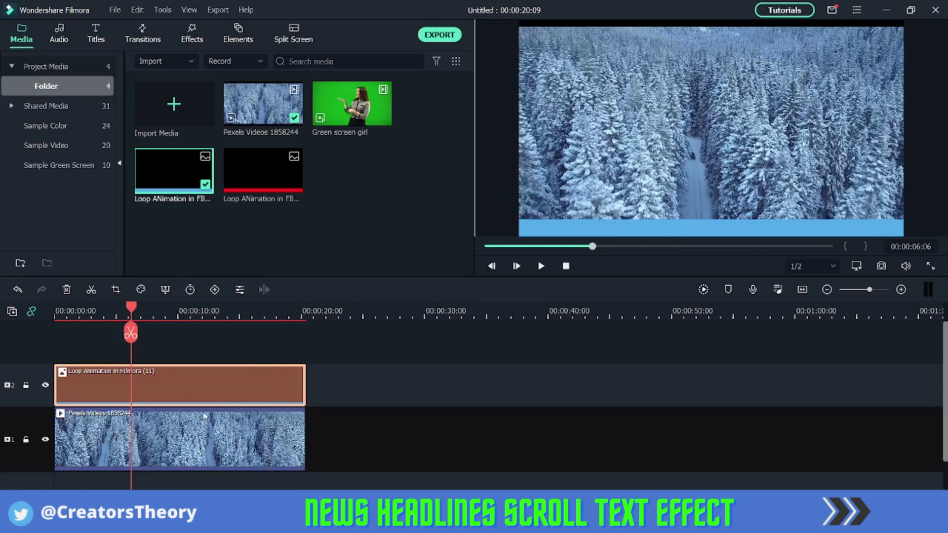
- Add the Default Title from Favorites on track 3, stretched to span the full 20 seconds
left_click(92, 36)
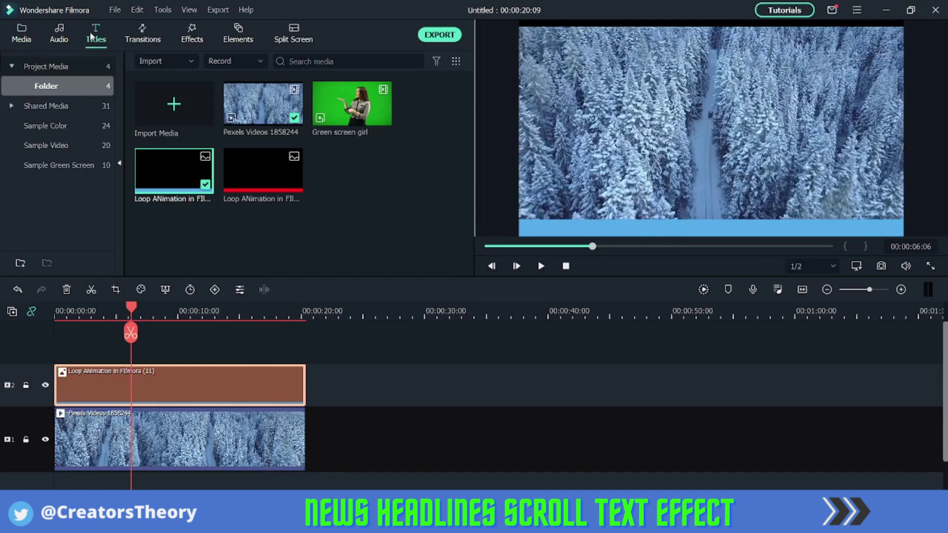
left_click(98, 66)
mouse_move(250, 115)
left_click_drag(86, 315, 55, 346)
left_click_drag(114, 377, 305, 393)
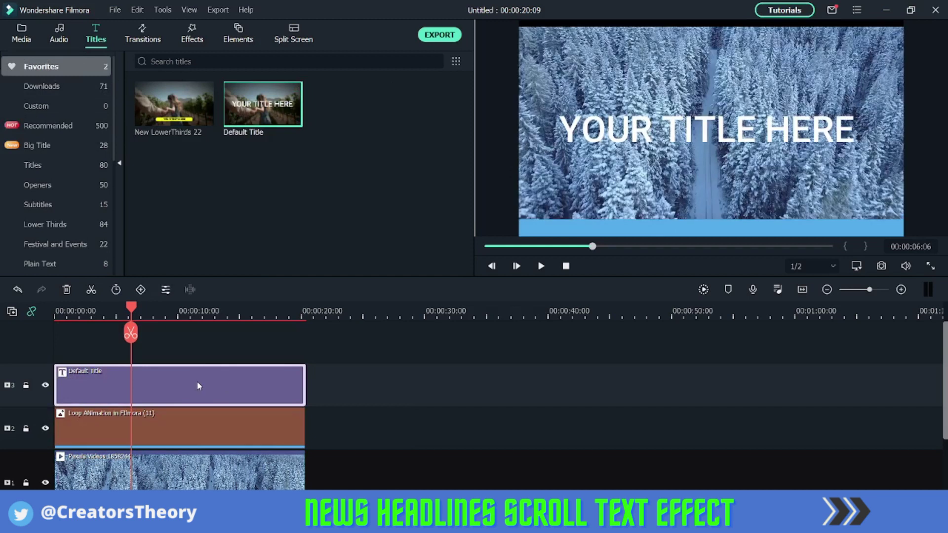
- Replace the title text with 'This is important news! Stay save! Wear a mask!' and open Advanced editing
double_click(199, 386)
left_click(331, 135)
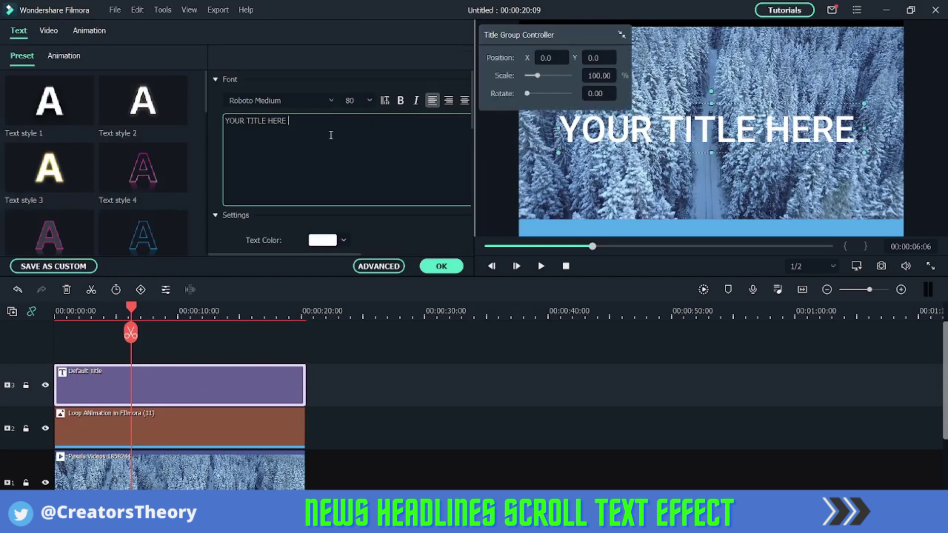
key("ctrl+a")
type("This is important news! Stay save! Wear a mask!")
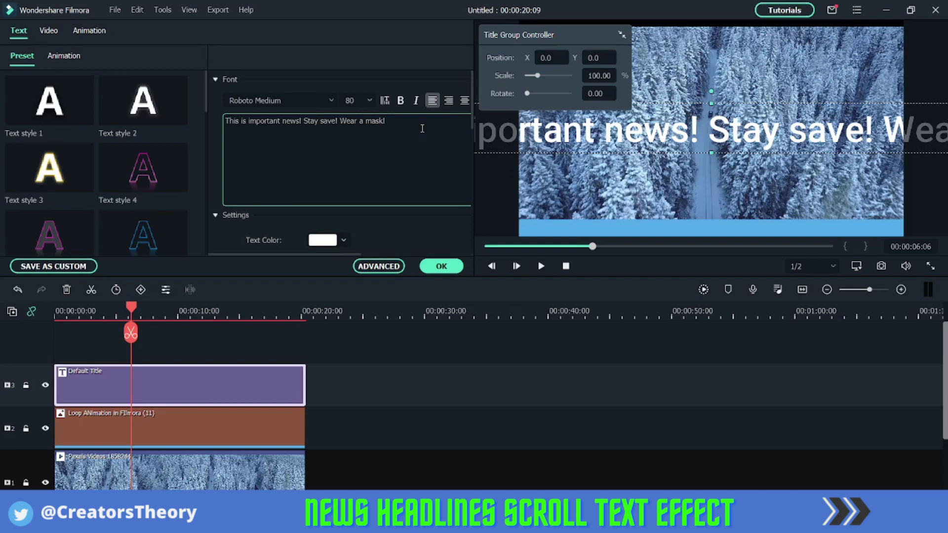
left_click(387, 269)
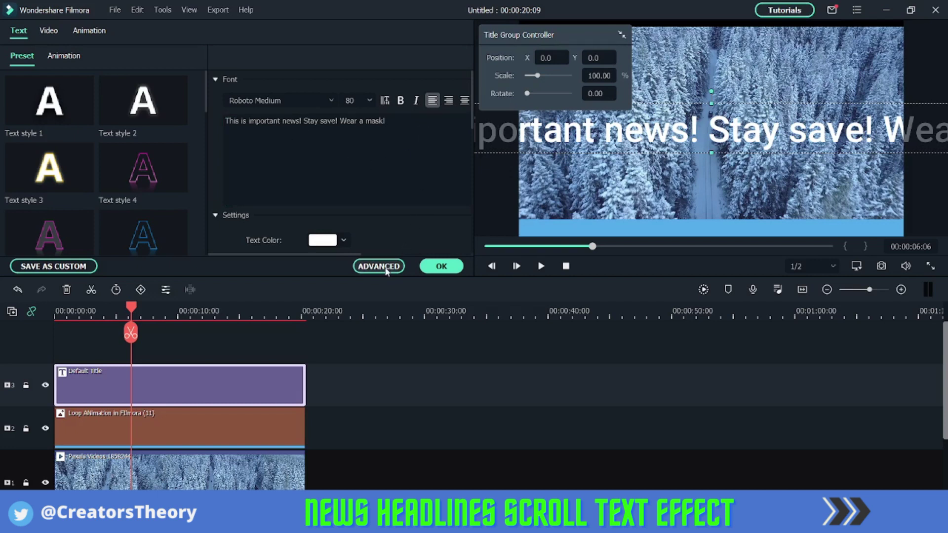
left_click(354, 265)
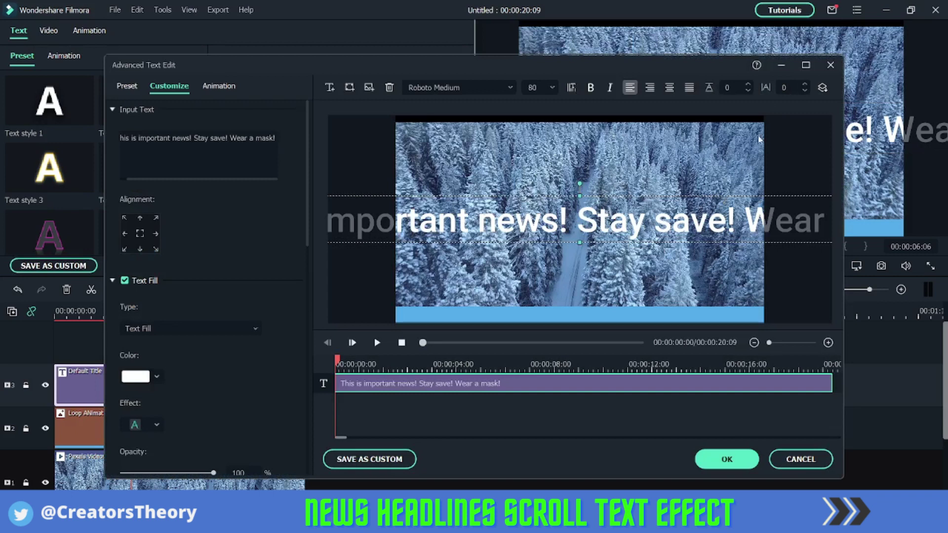
- Set the headline font size to 62 and move and scale it to fit inside the blue bar
double_click(538, 88)
left_click(552, 87)
left_click(536, 149)
left_click_drag(521, 258, 689, 301)
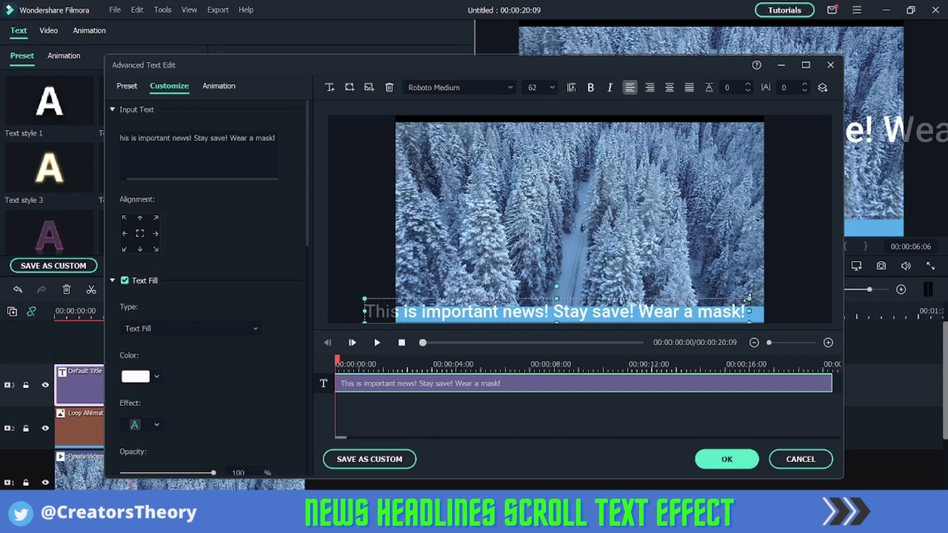
left_click_drag(748, 299, 657, 304)
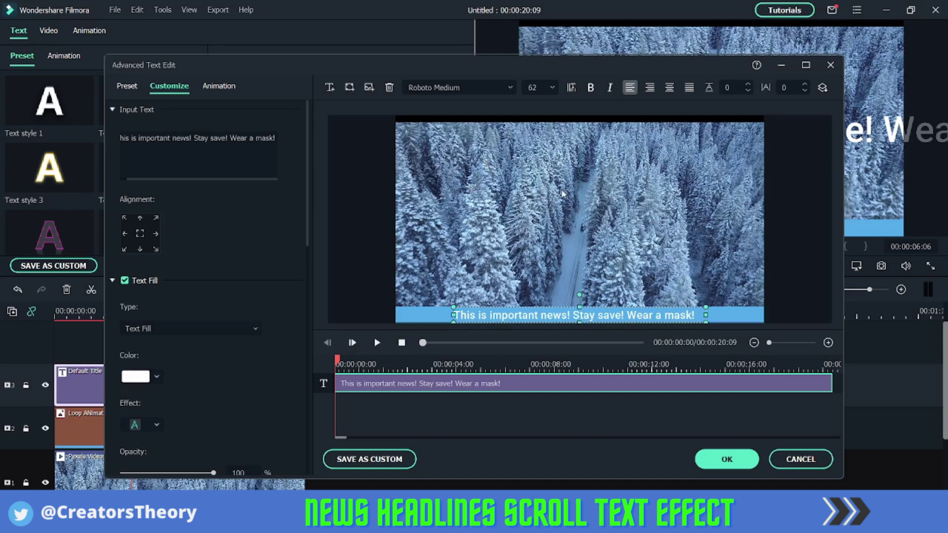
- Add a rectangle shape labelled 'Breaking' / 'News' on two lines, shrunk to the bar's bottom-left end
left_click(349, 88)
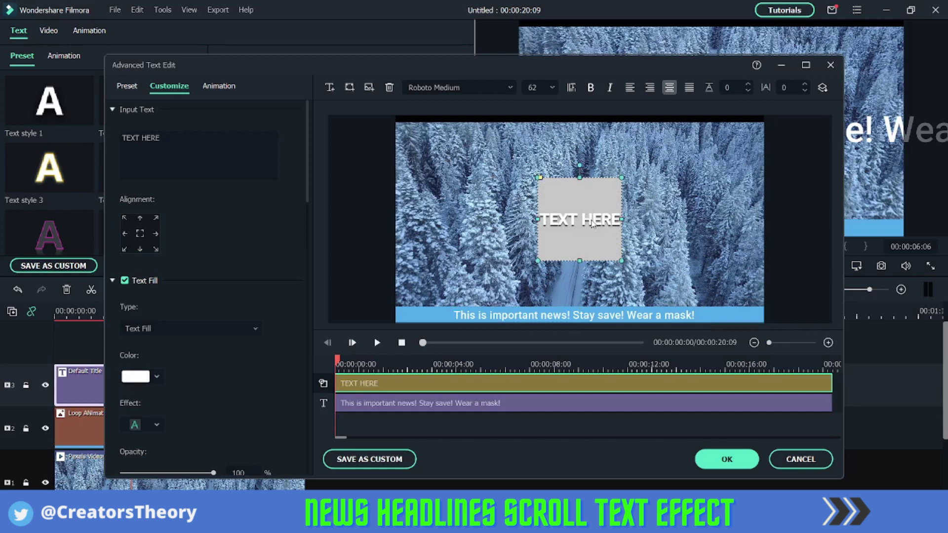
double_click(593, 222)
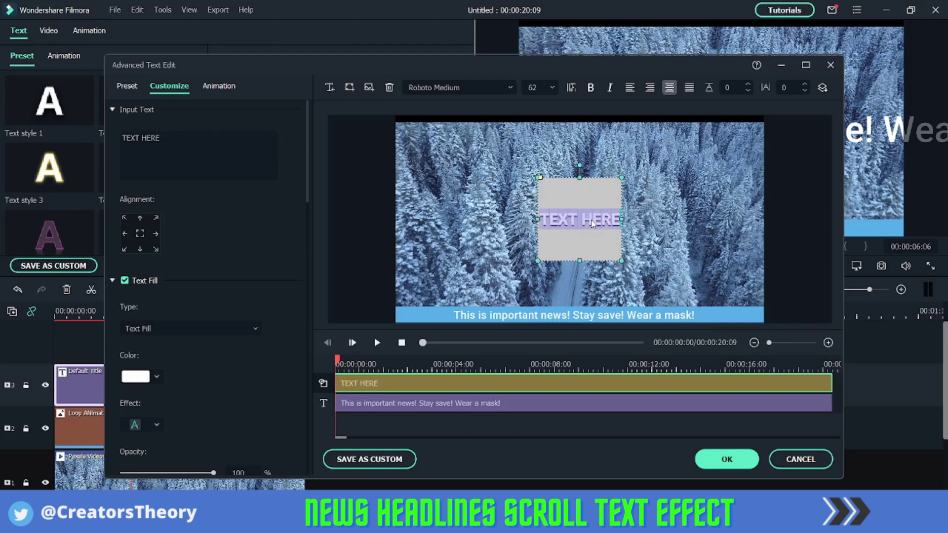
type("H")
type("ea")
key("BackSpace")
key("BackSpace")
key("BackSpace")
type("Break")
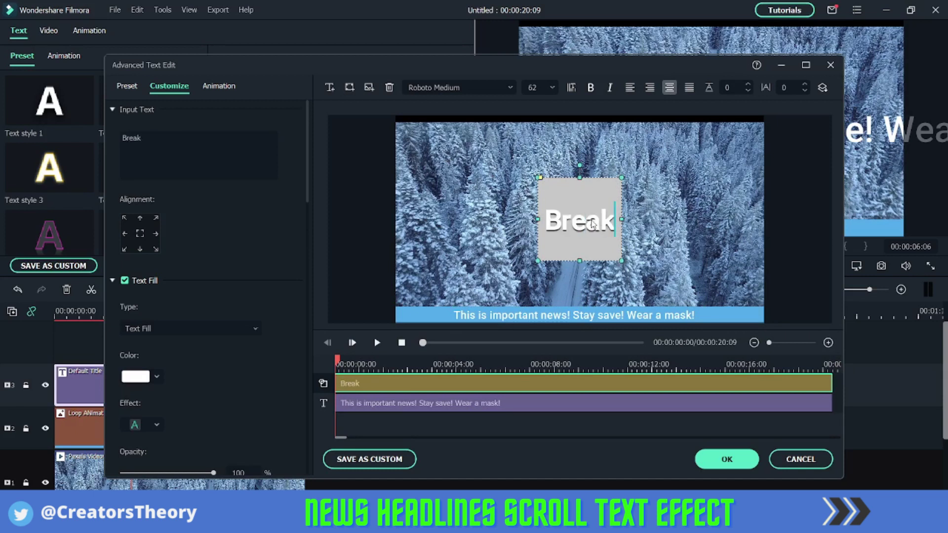
type("ing")
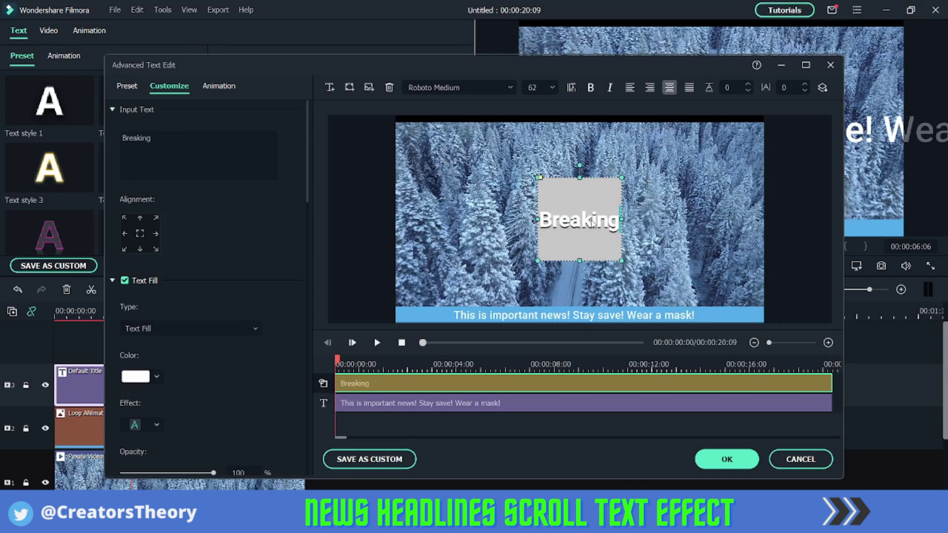
key("Return")
type("news")
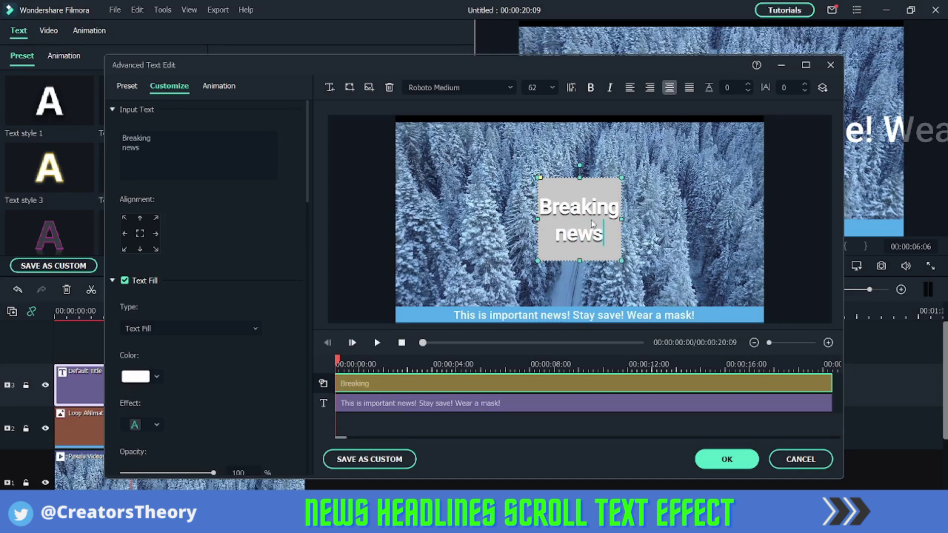
left_click(570, 234)
type("N")
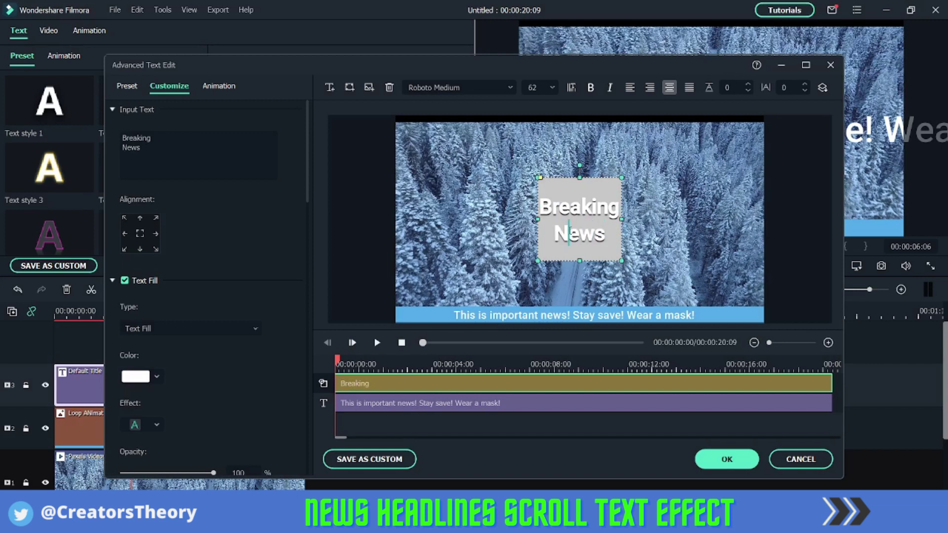
left_click_drag(583, 178, 436, 291)
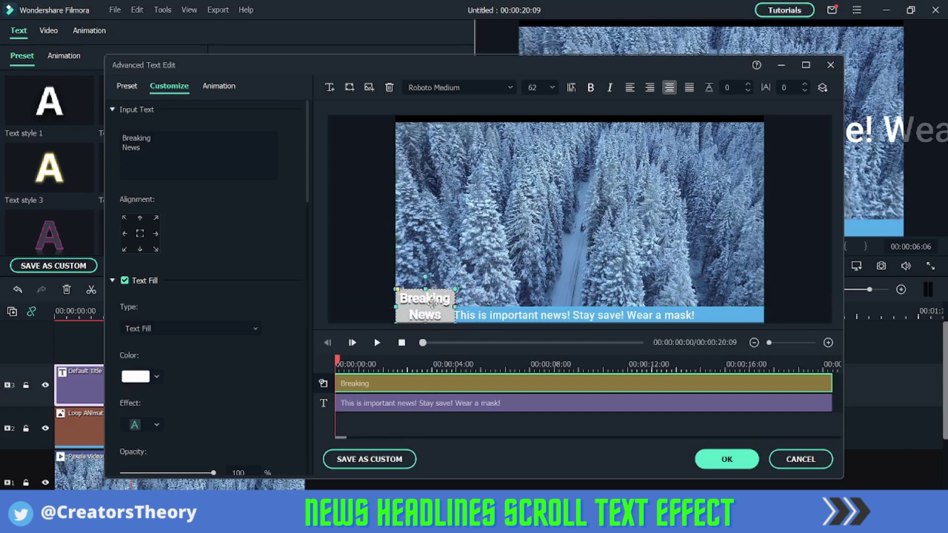
- Set the Breaking News box's Shape Fill colour to dark red
scroll(160, 258, "down", 3)
scroll(159, 258, "down", 15)
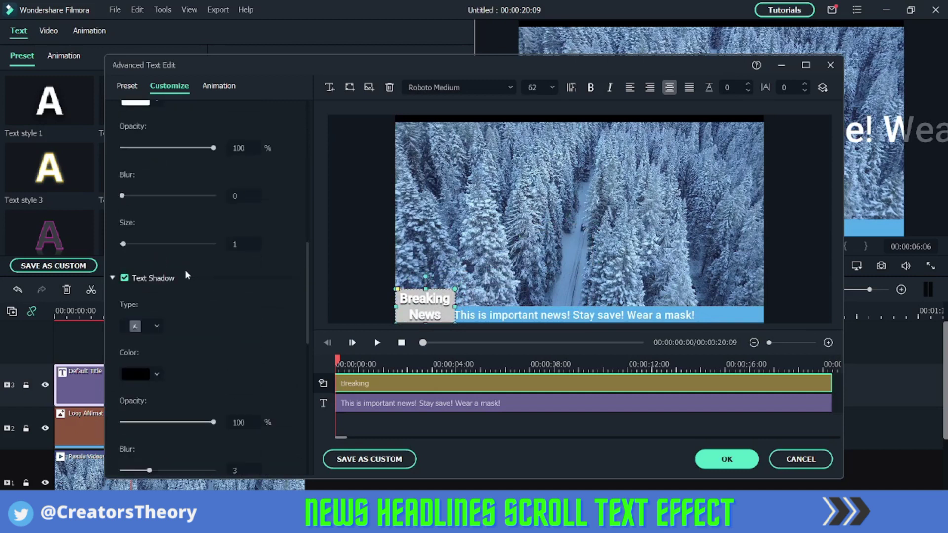
scroll(188, 274, "down", 3)
scroll(159, 242, "down", 12)
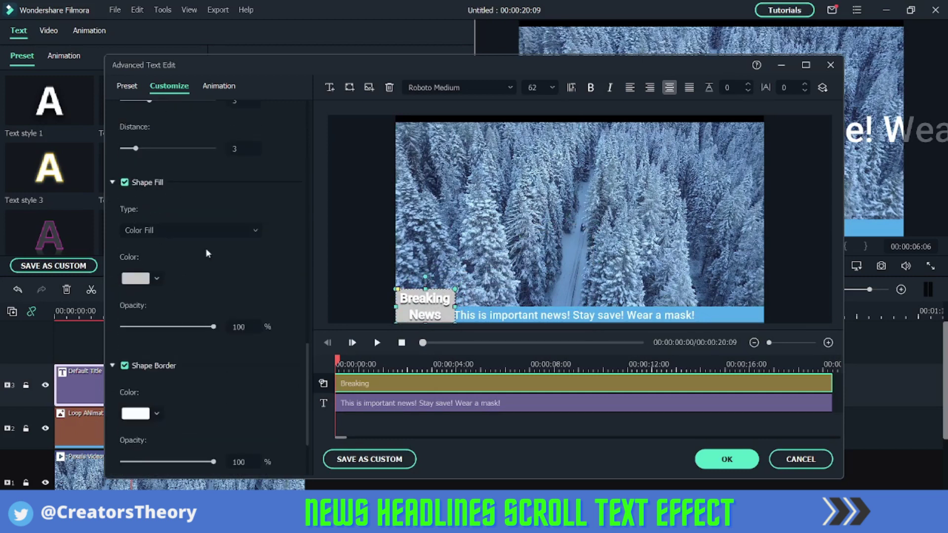
left_click(151, 279)
left_click(164, 329)
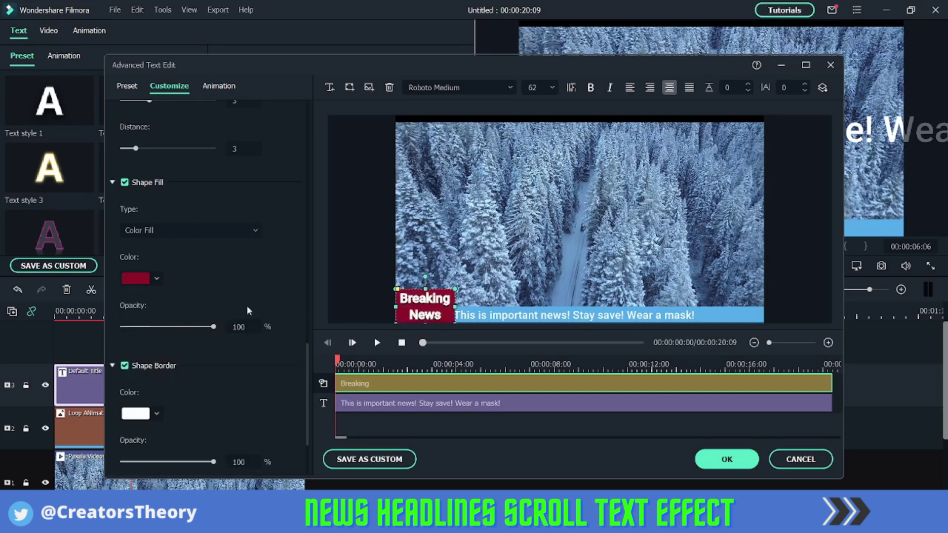
- Select the headline text and show its animation presets
scroll(242, 407, "down", 2)
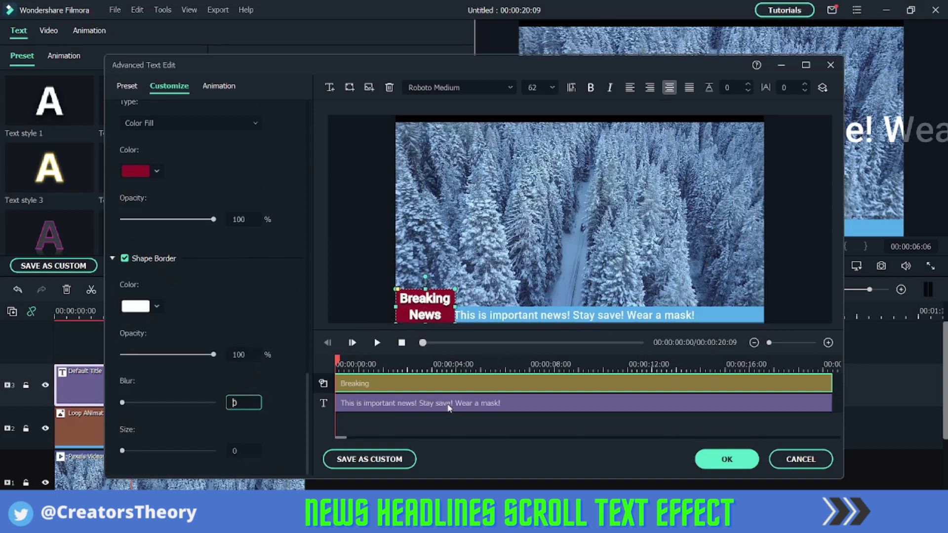
left_click(448, 407)
left_click(216, 88)
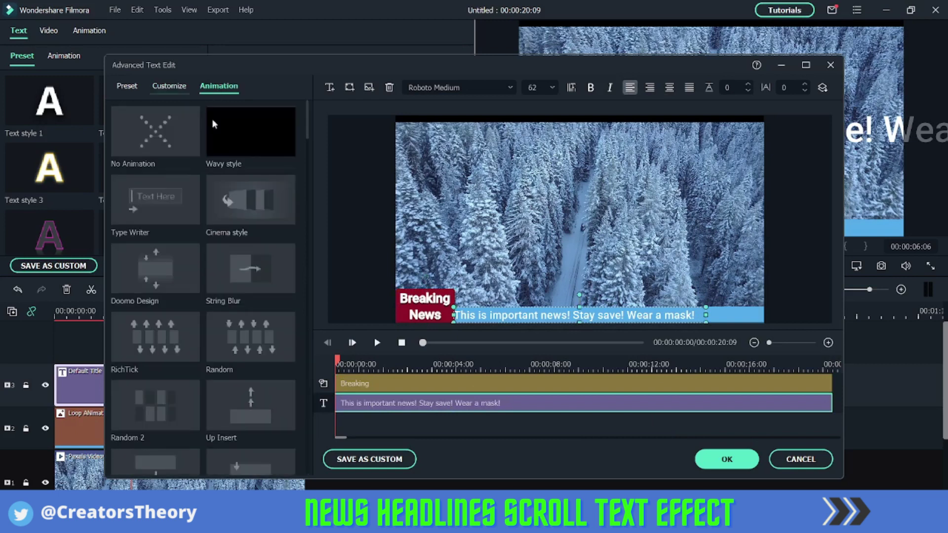
- Apply the Left Roll animation to the headline, confirm with OK, and rewind the playhead to 00:00:00:00
scroll(184, 249, "down", 5)
scroll(279, 313, "down", 3)
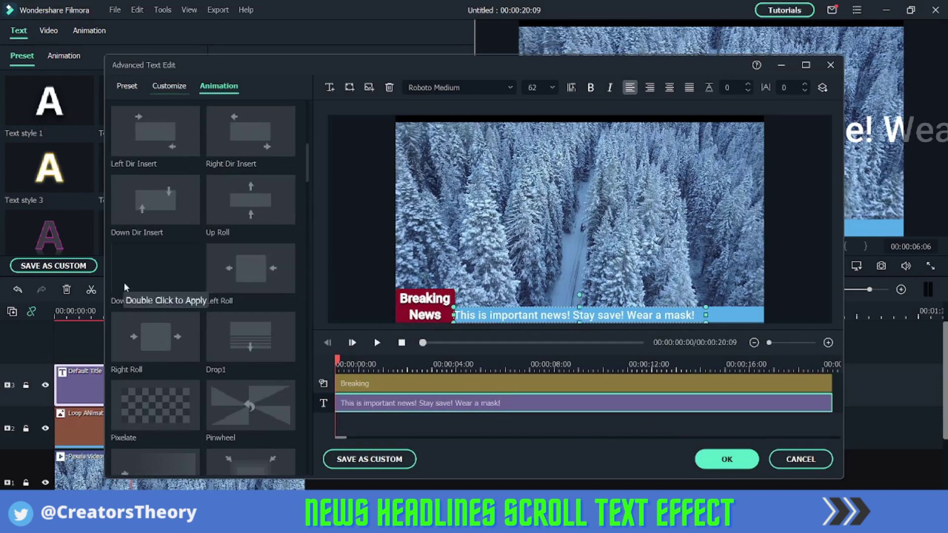
double_click(252, 270)
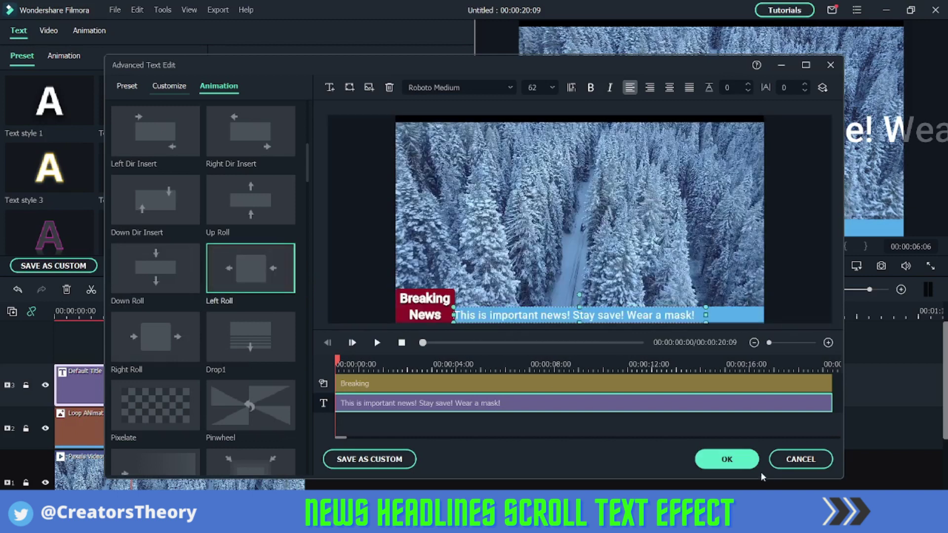
left_click(727, 459)
left_click_drag(131, 306, 56, 307)
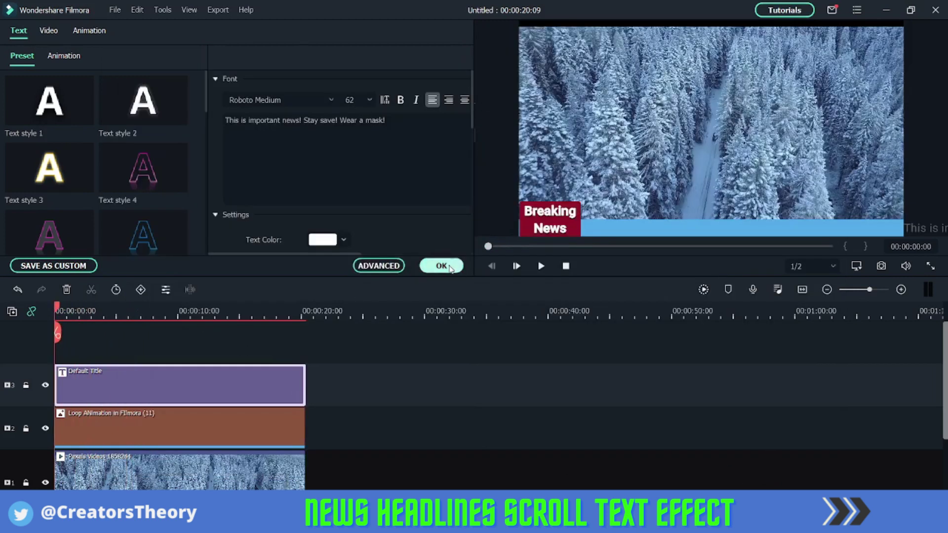
- Confirm the title edits and play the scene, pausing at 00:00:14:16 as the headline scrolls
left_click(456, 264)
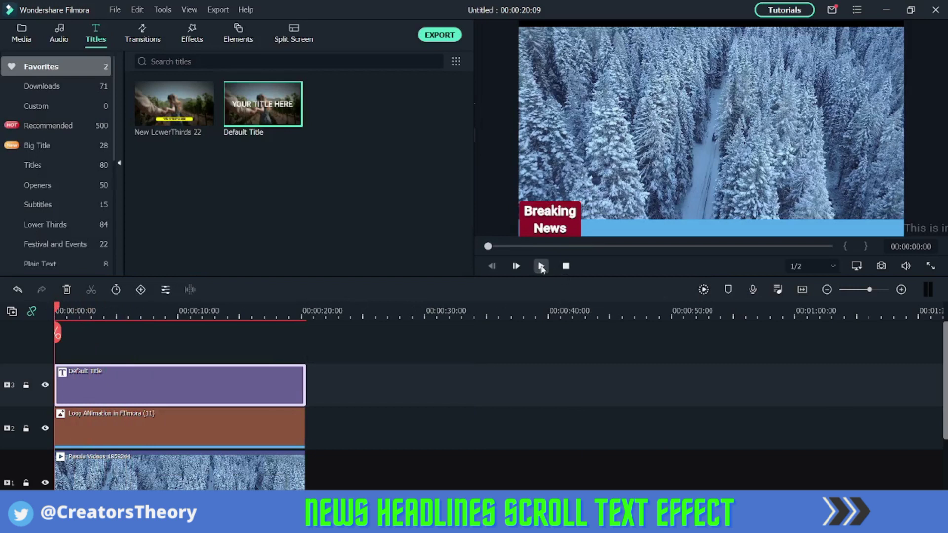
left_click(541, 266)
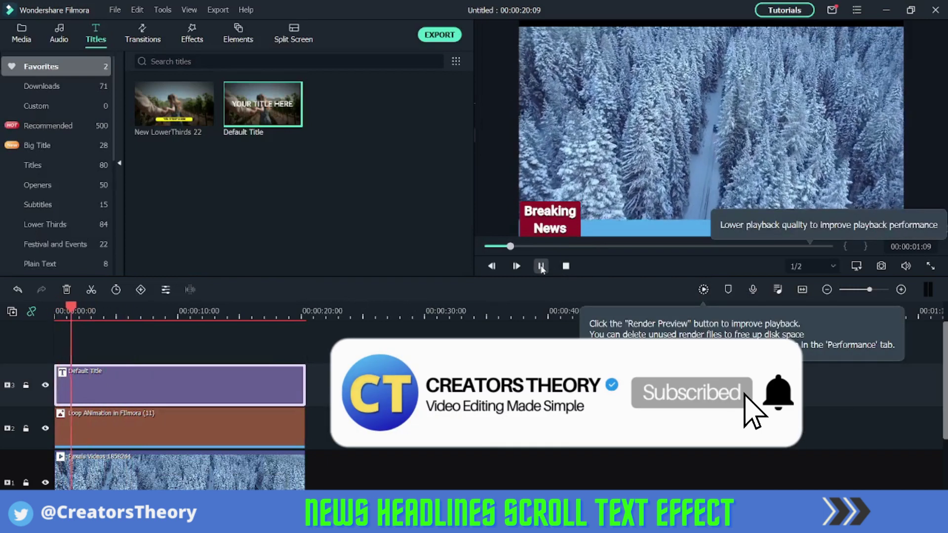
left_click(773, 459)
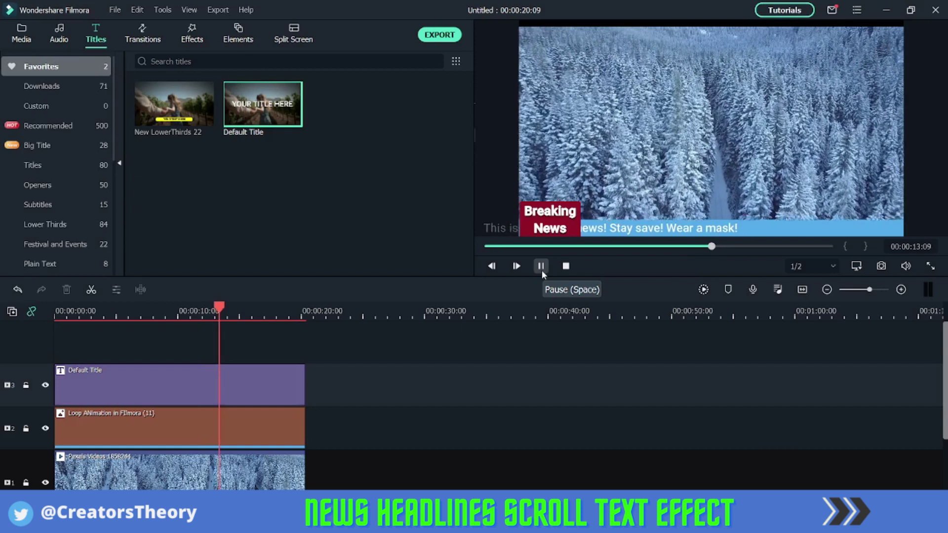
left_click(541, 270)
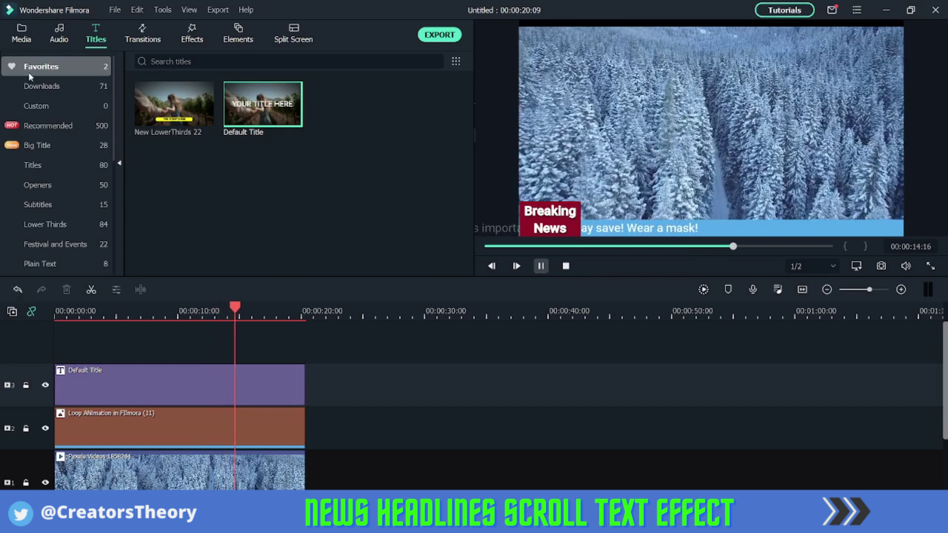
- Drag the Green screen girl clip from Media onto a new fourth track above the title
left_click(21, 34)
left_click_drag(174, 170, 84, 347)
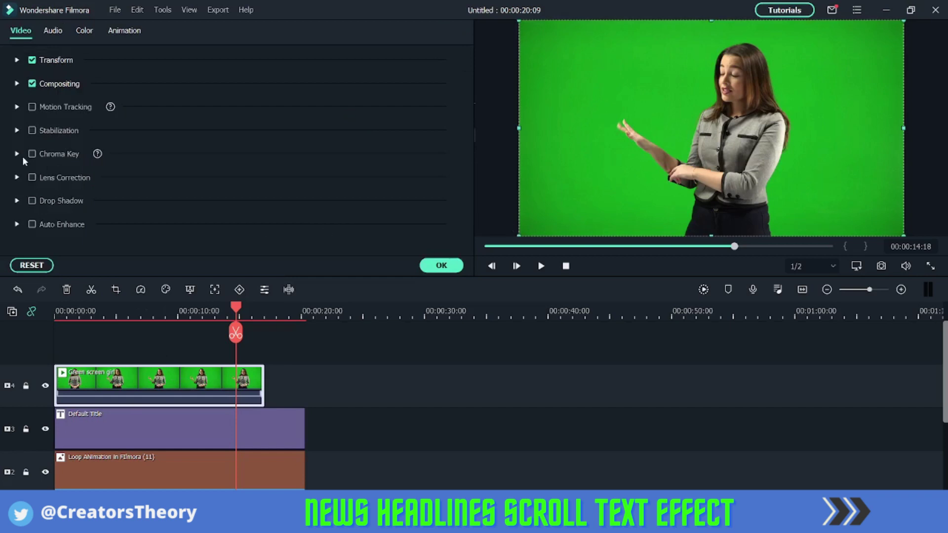
- Enable Chroma Key on the presenter clip, sample the green backdrop (Offset 4, Tolerance 51), and confirm
left_click(18, 154)
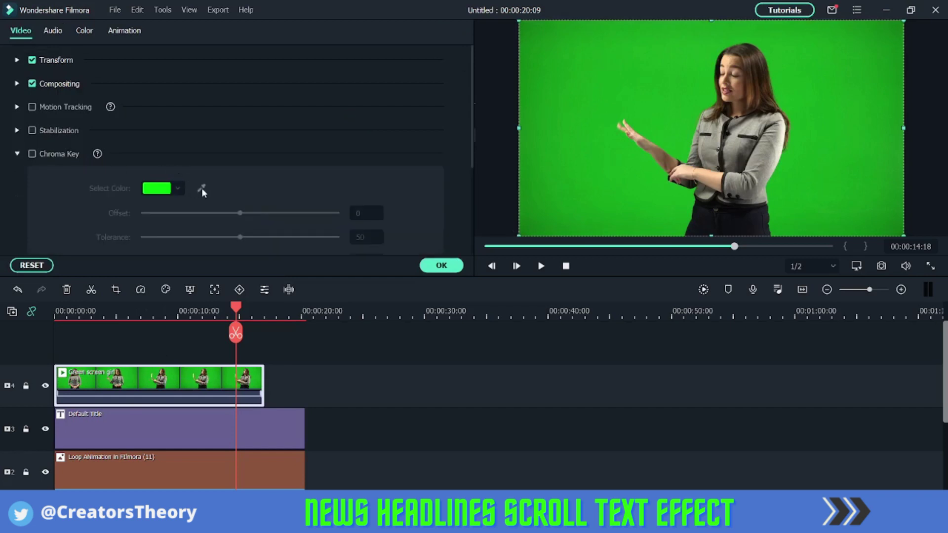
left_click(32, 154)
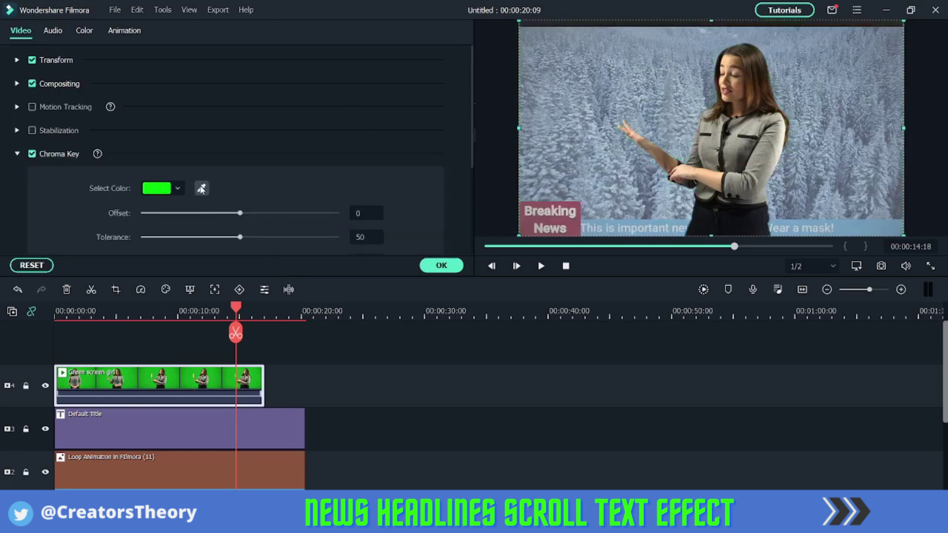
left_click(201, 188)
left_click(594, 135)
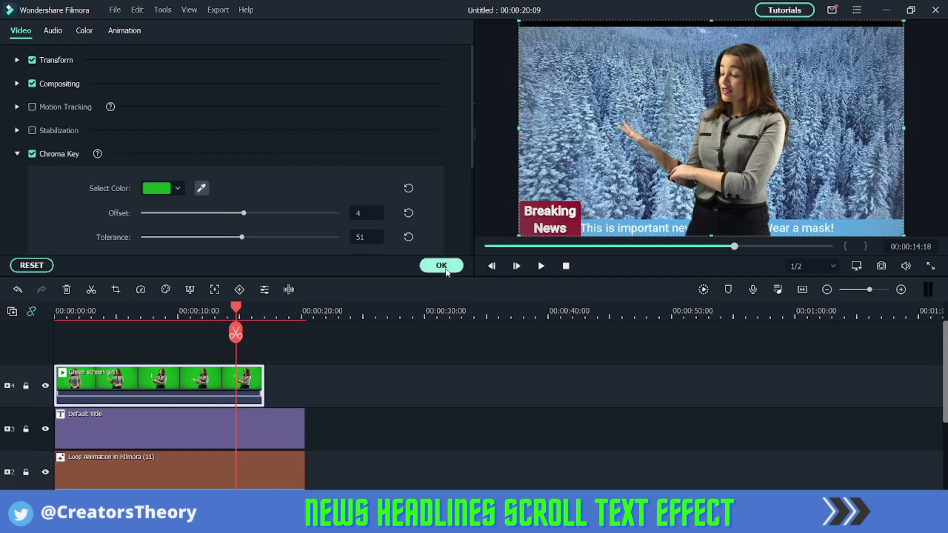
left_click(441, 266)
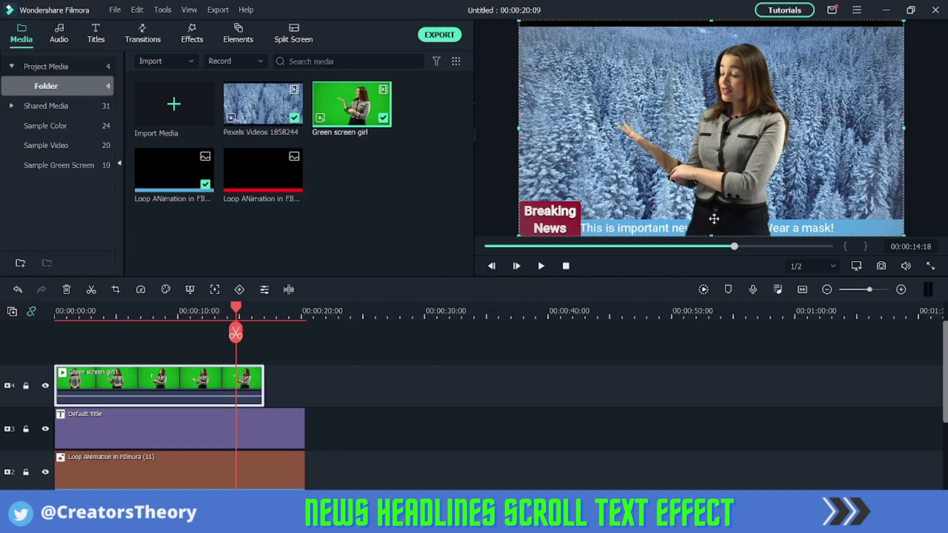
- Stack the title and Loop Animation clips above the presenter clip, then scrub to check the layering
scroll(324, 401, "down", 1)
left_click_drag(351, 435, 104, 333)
left_click(103, 333)
left_click(107, 311)
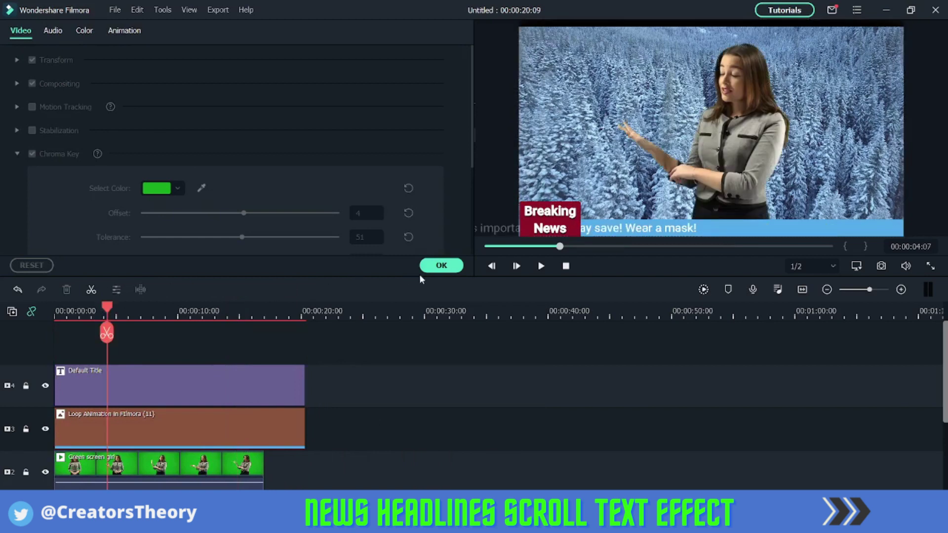
left_click(439, 266)
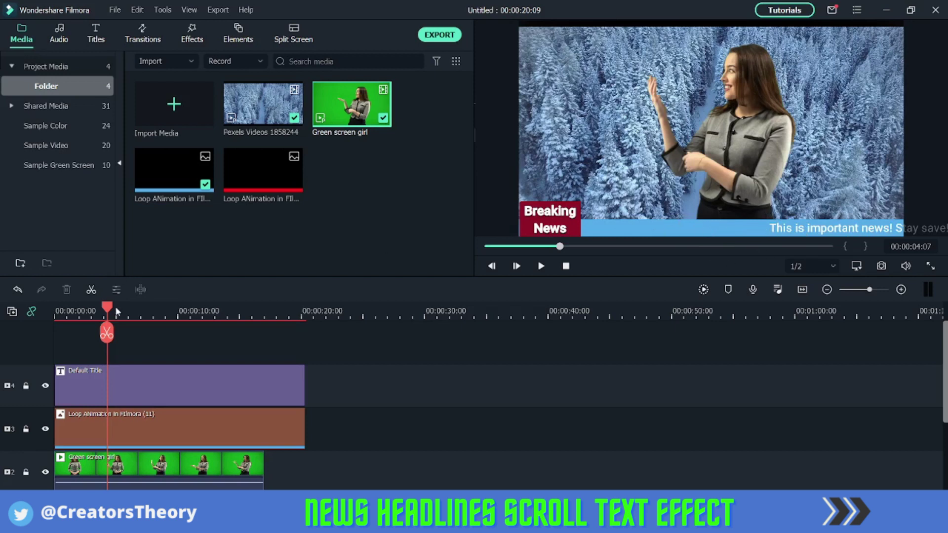
left_click_drag(109, 310, 114, 328)
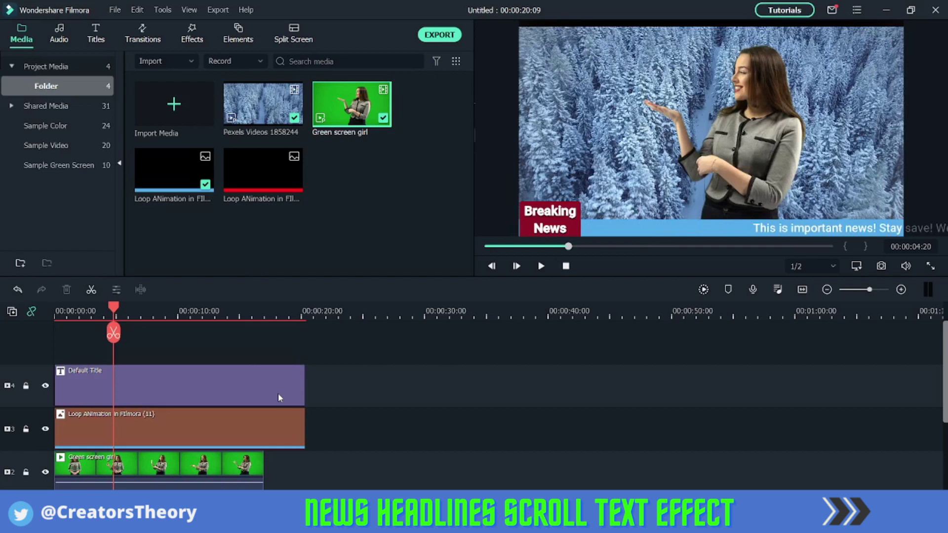
- Delete the Loop Animation clip from track 3 and open the Default Title in Advanced Text Edit
left_click(240, 428)
key("Delete")
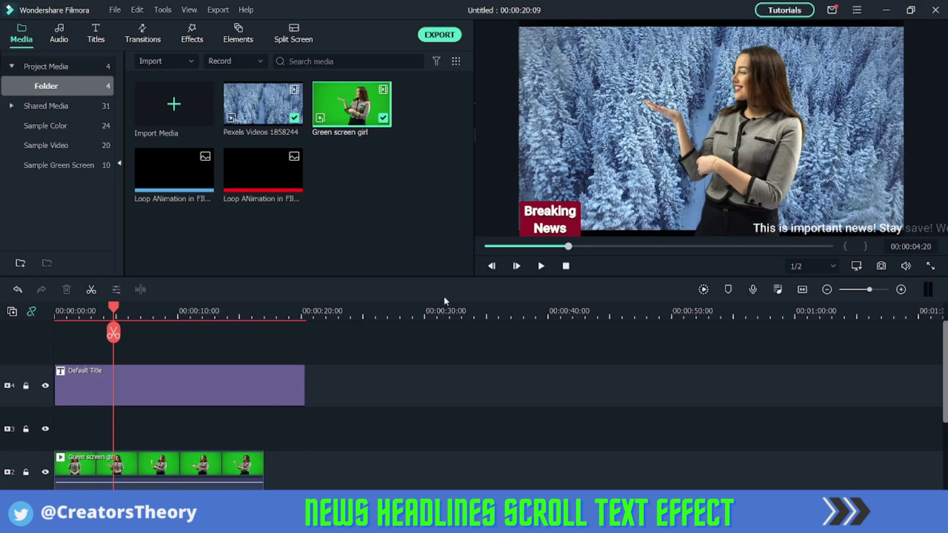
double_click(203, 386)
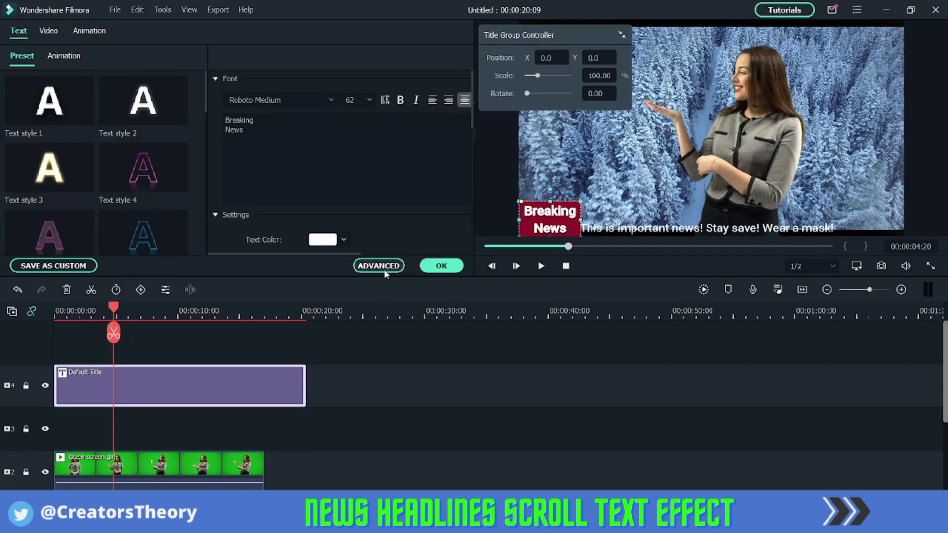
left_click(378, 266)
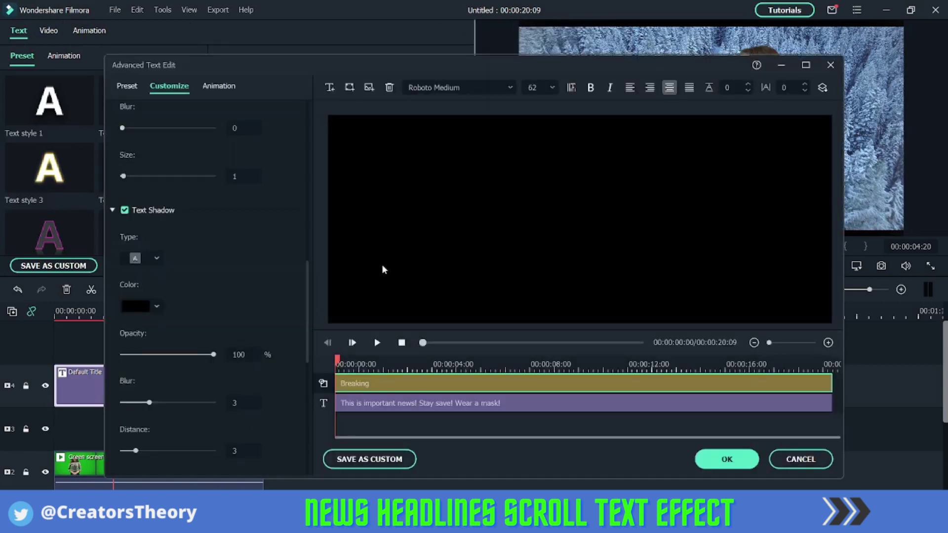
- Add a rounded rectangle shape, remove its TEXT HERE placeholder, and stretch it wide across the frame
left_click(349, 88)
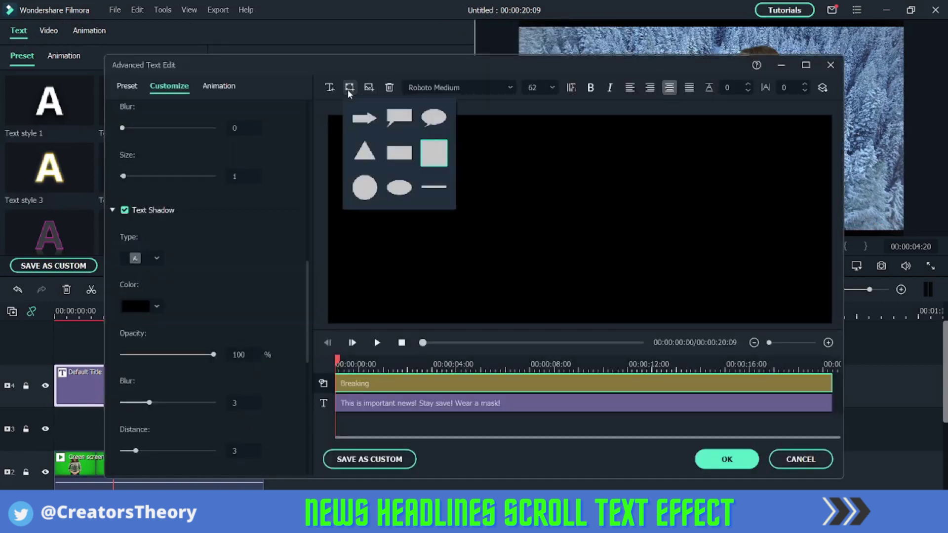
left_click(395, 156)
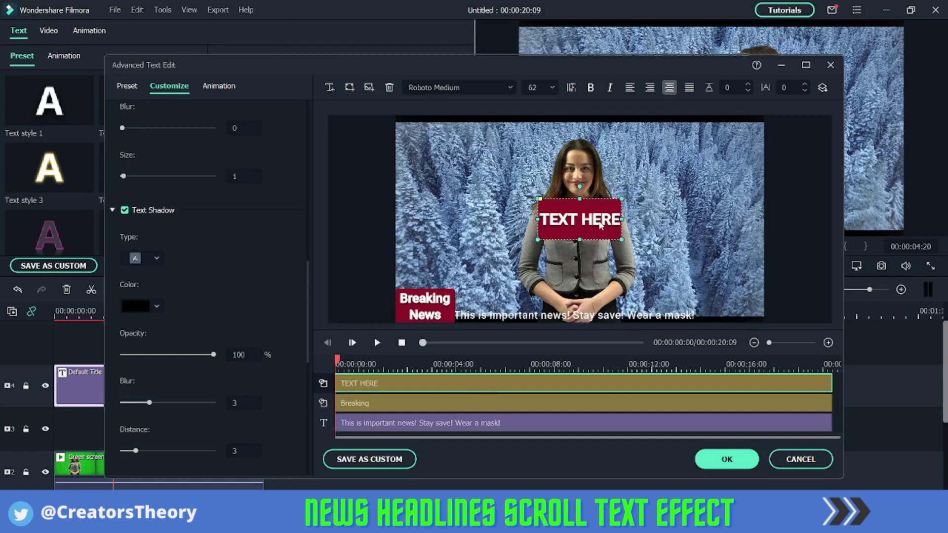
double_click(570, 222)
key("BackSpace")
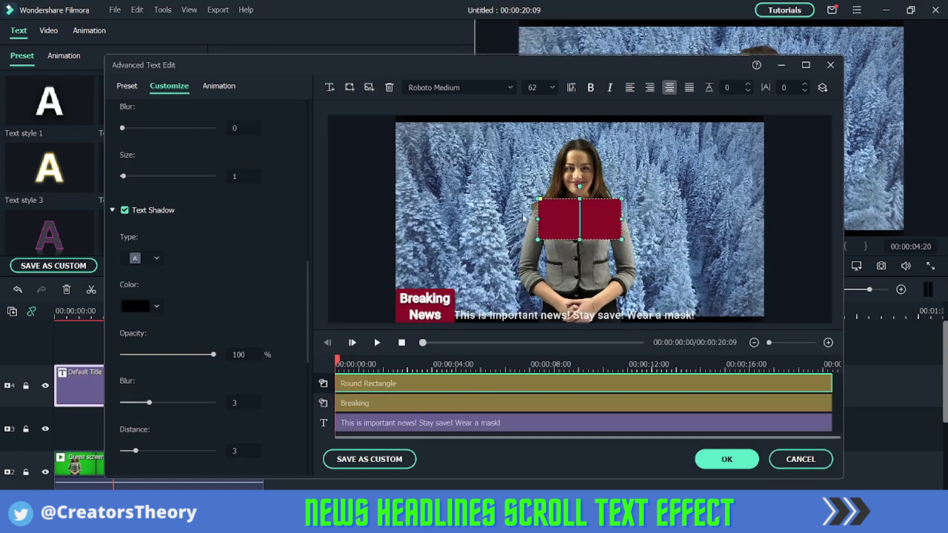
left_click_drag(624, 219, 783, 228)
left_click_drag(537, 219, 393, 221)
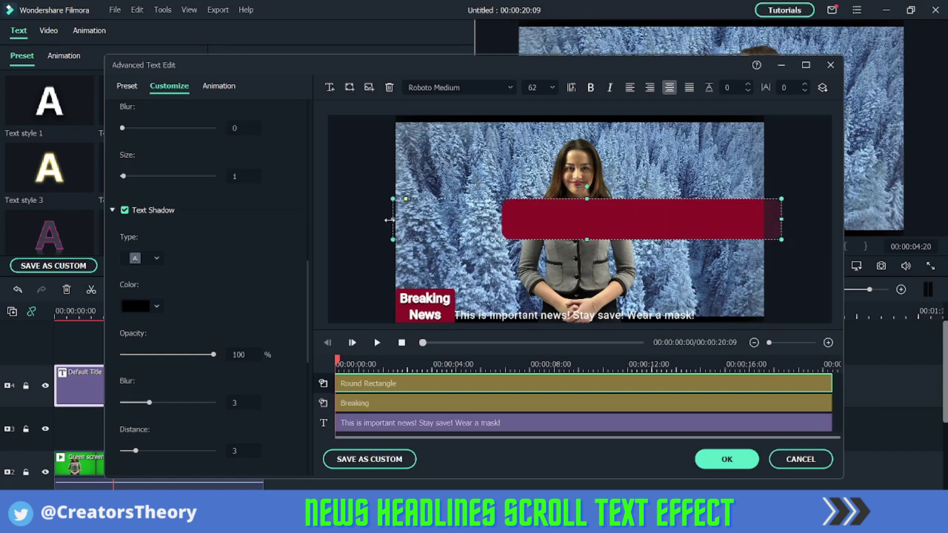
- Set the rectangle's Shape Fill colour to a medium blue swatch
scroll(175, 345, "down", 10)
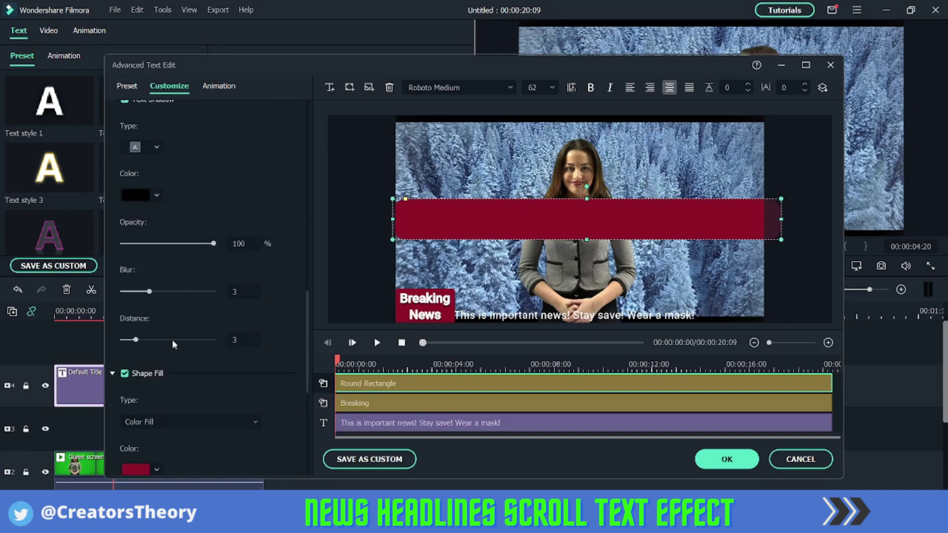
scroll(196, 333, "up", 3)
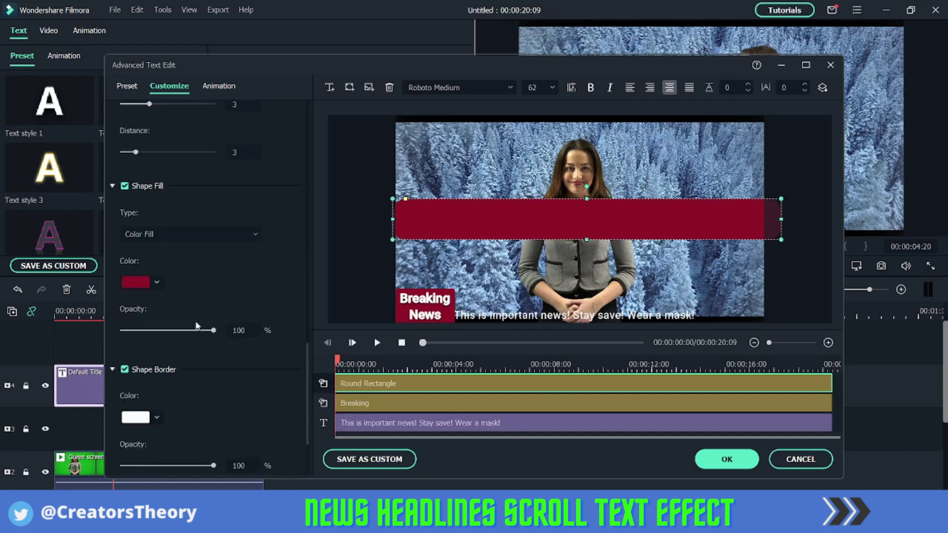
left_click(158, 285)
left_click(181, 358)
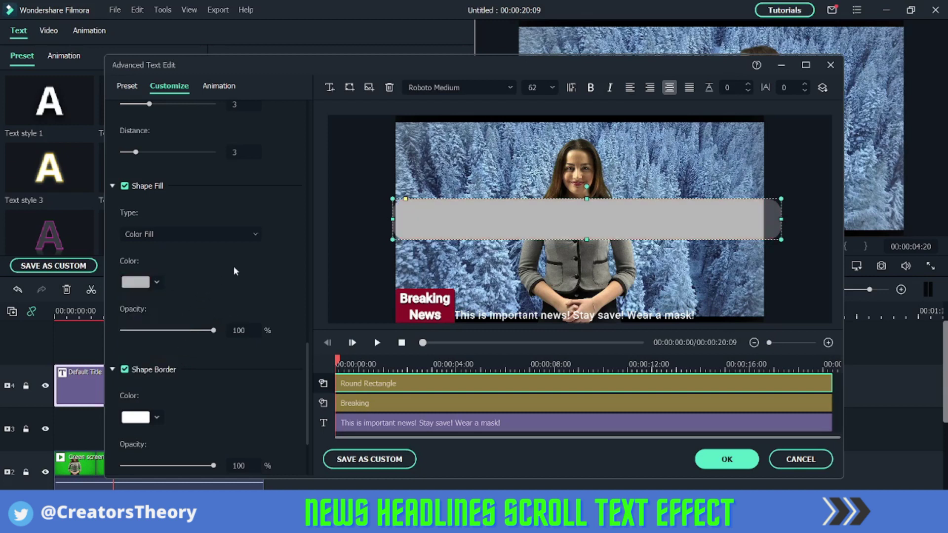
left_click(156, 282)
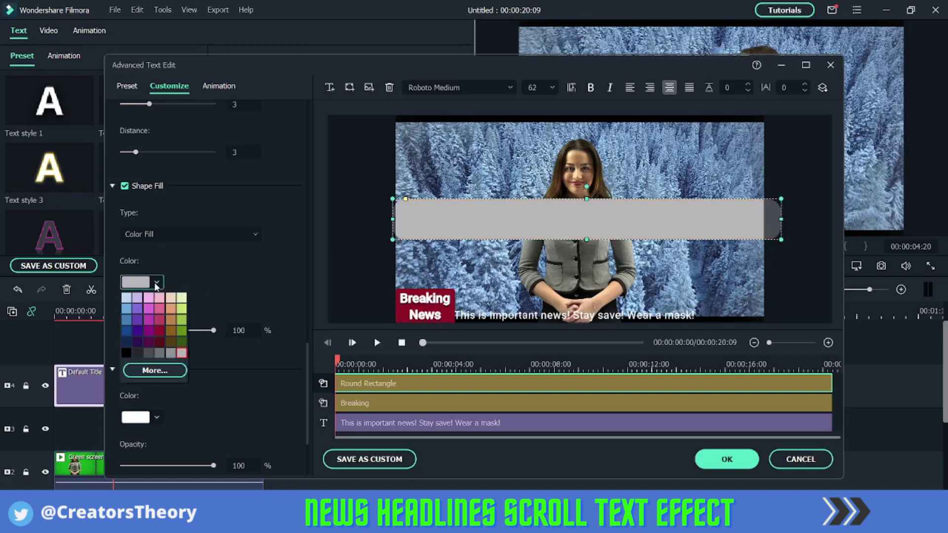
left_click(130, 323)
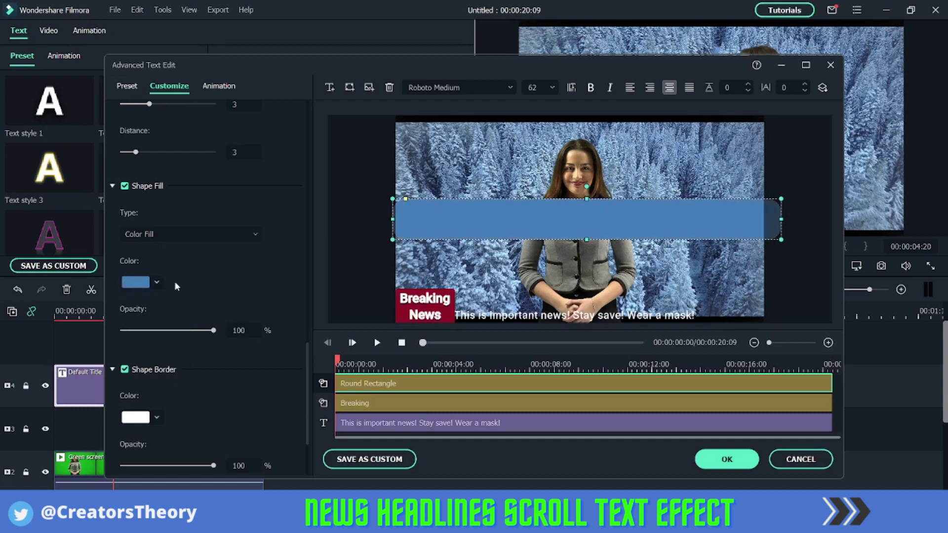
left_click(616, 286)
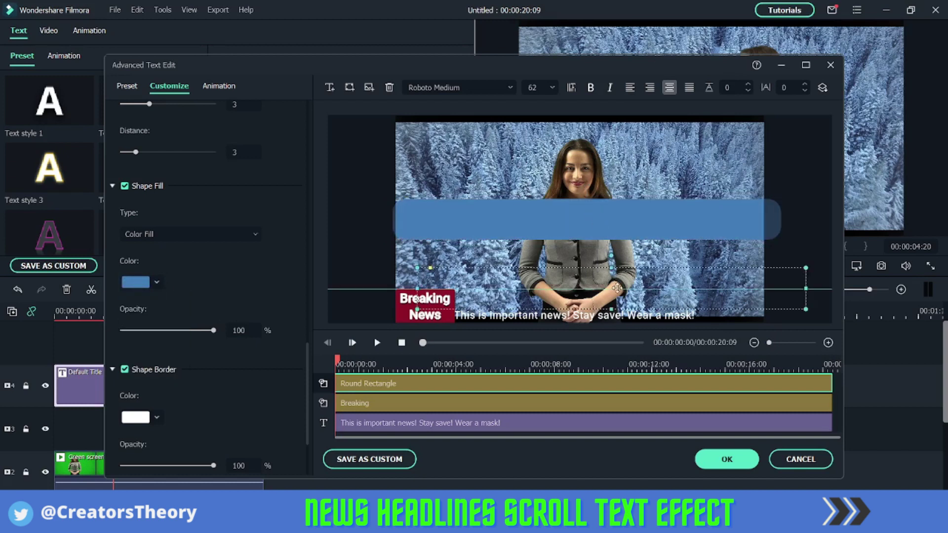
- Move the blue bar down to the frame's bottom strip and select the headline text layer
left_click_drag(622, 308, 625, 326)
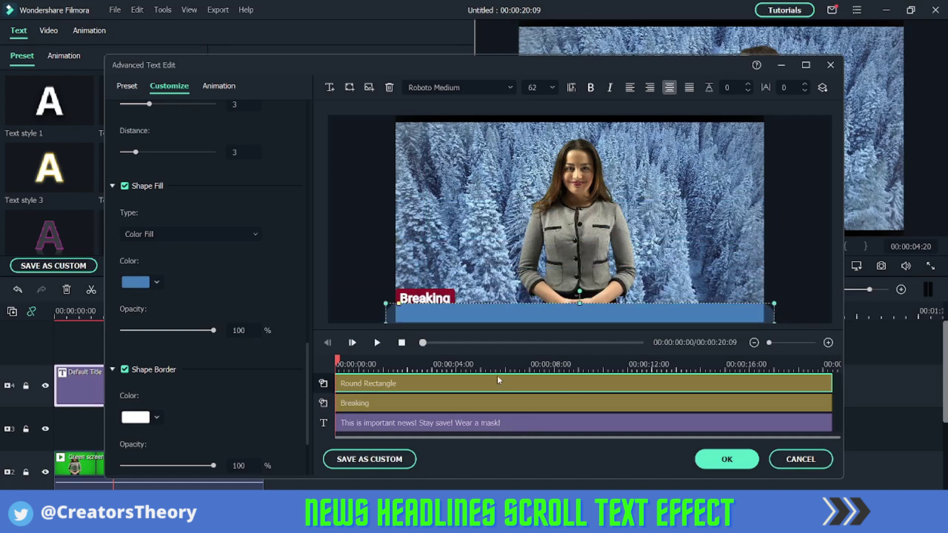
left_click(519, 426)
left_click(517, 428)
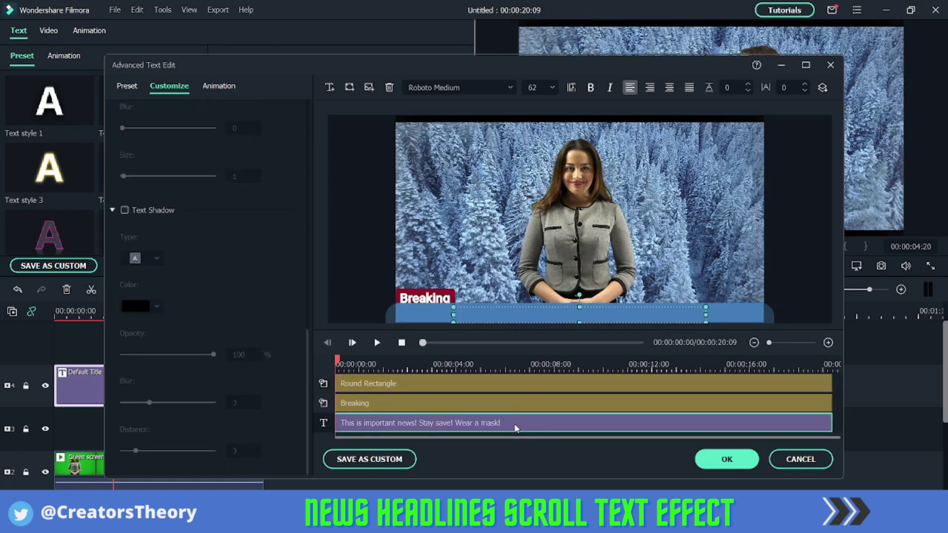
left_click(500, 422)
- Bring the headline text to the front layer
left_click(824, 89)
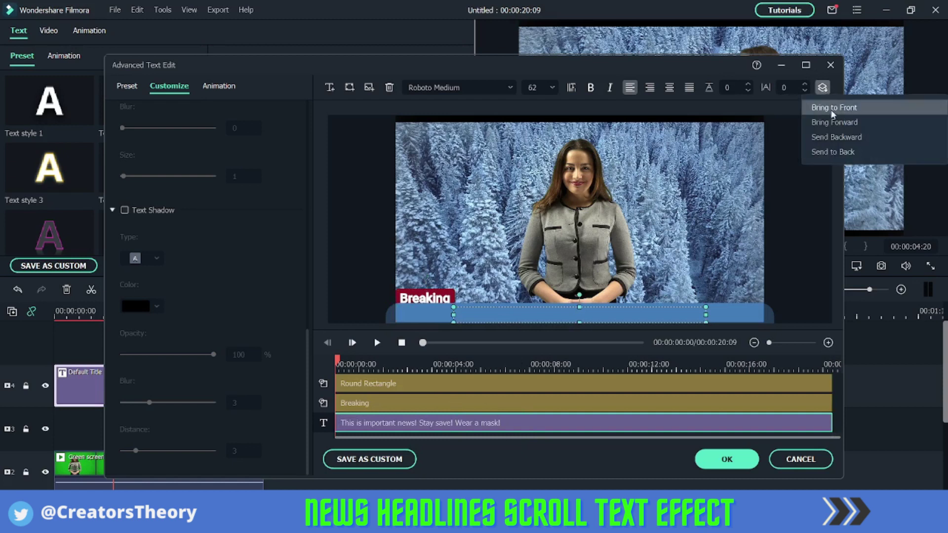
left_click(835, 108)
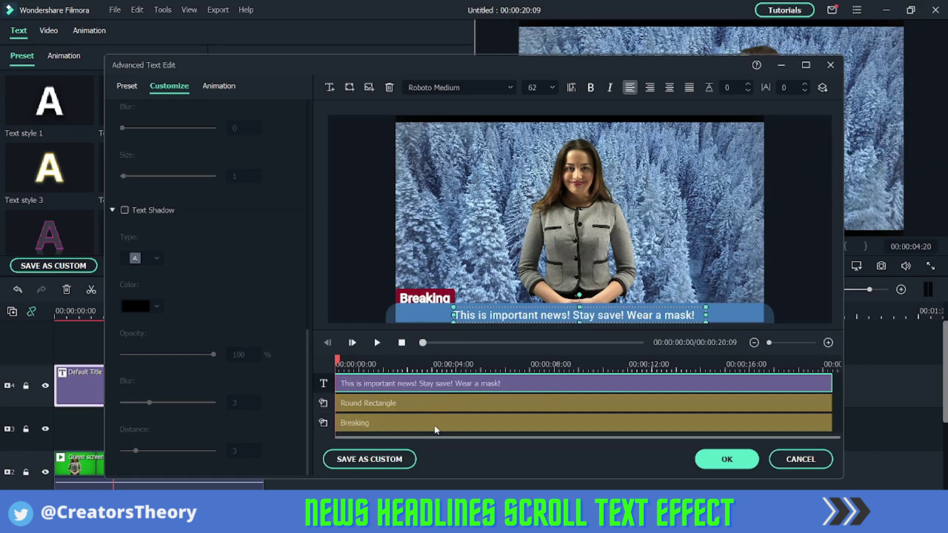
left_click(636, 424)
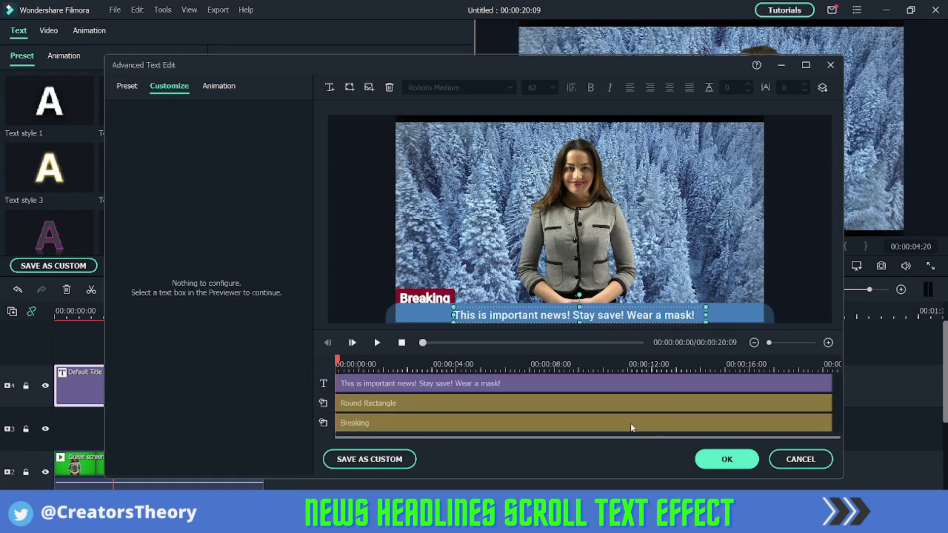
- Bring the Breaking News box forward above the blue bar and confirm the title edits
left_click(635, 424)
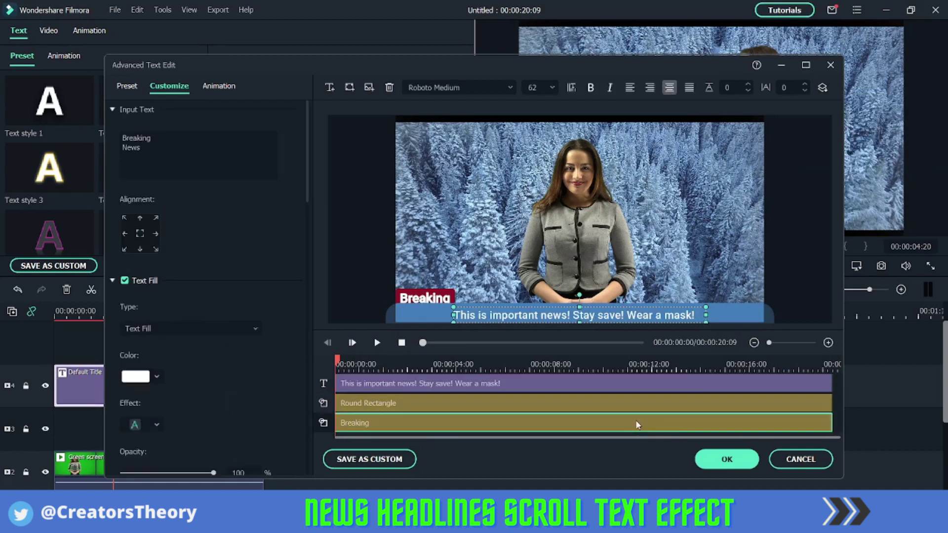
left_click(822, 88)
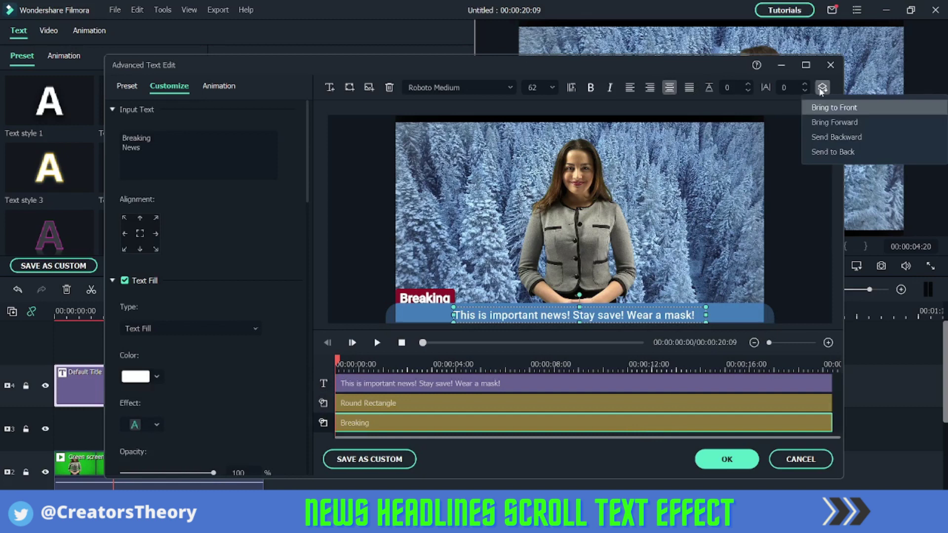
left_click(833, 124)
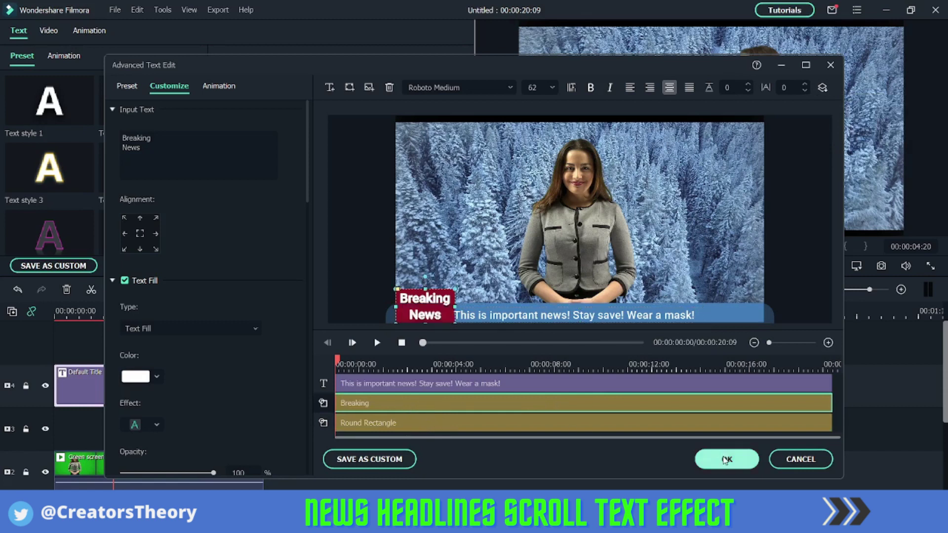
left_click(726, 459)
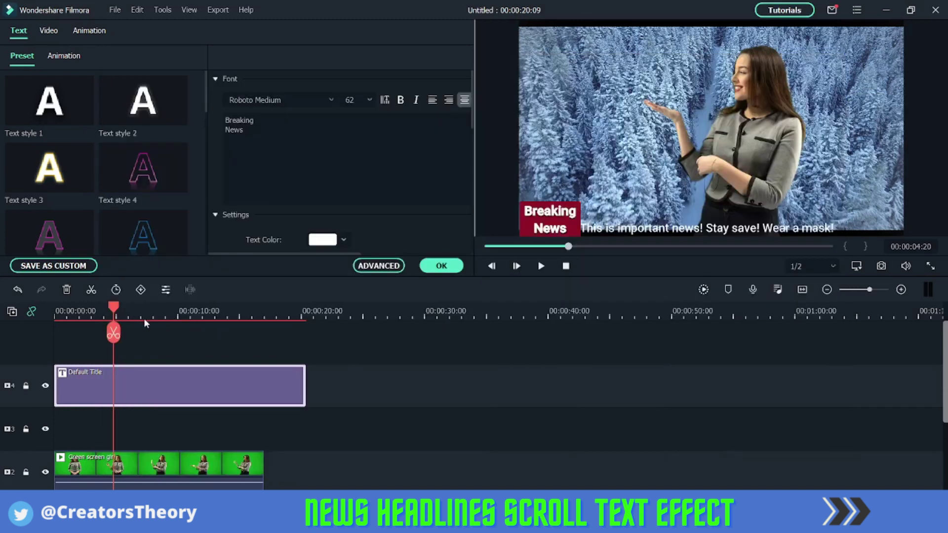